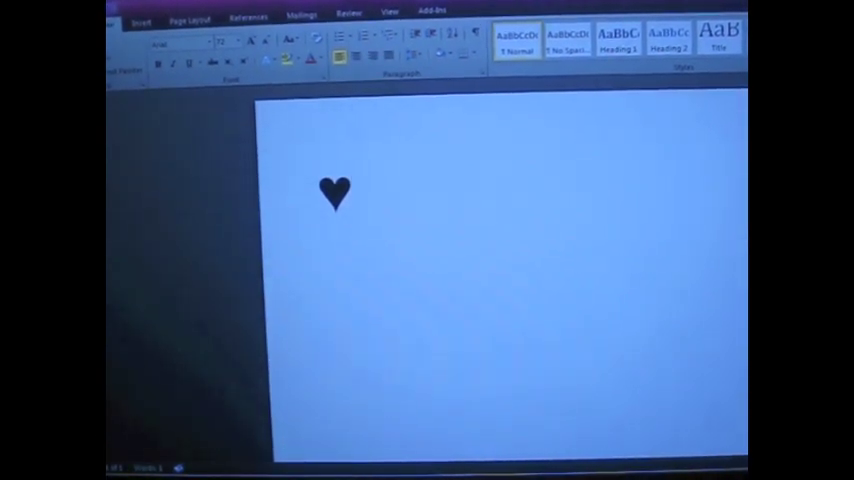
Step: Try a smiley and a diamond on new lines below the heart, then delete the diamond
key(Return)
text(☺)
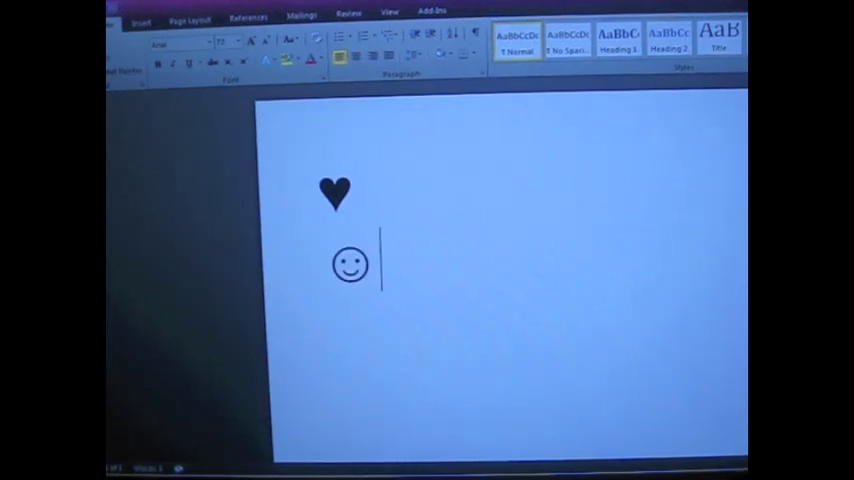
key(Return)
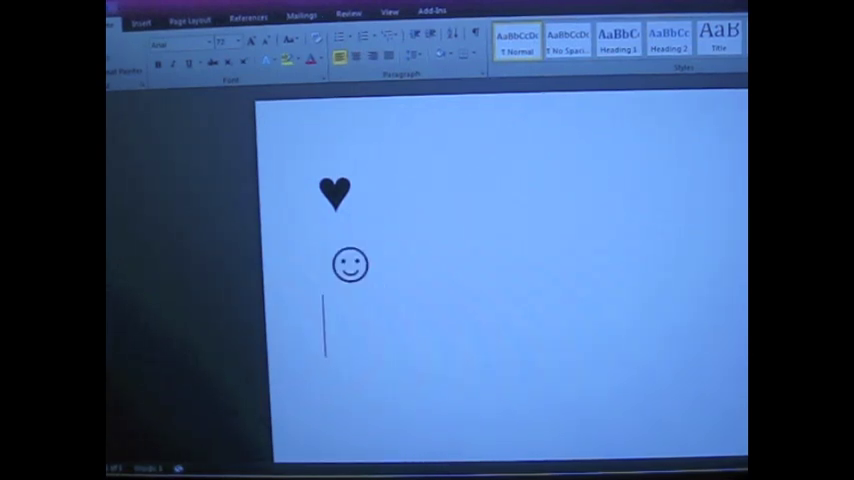
text(♦)
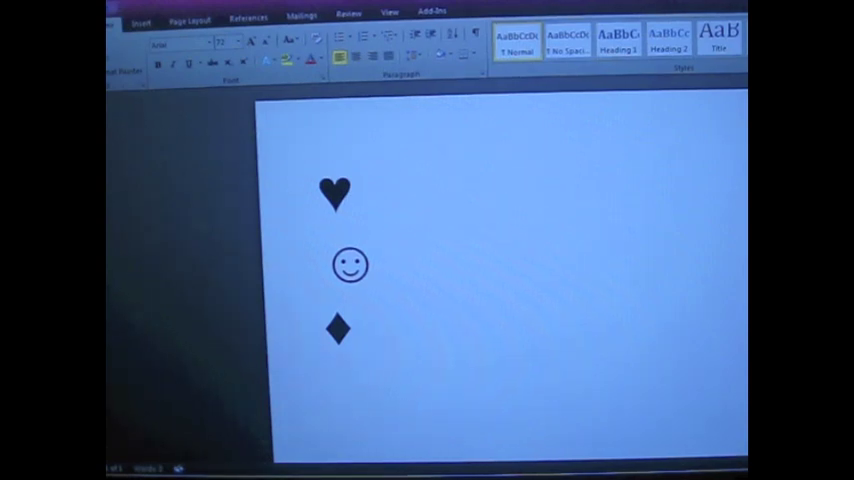
key(BackSpace)
key(BackSpace)
key(BackSpace)
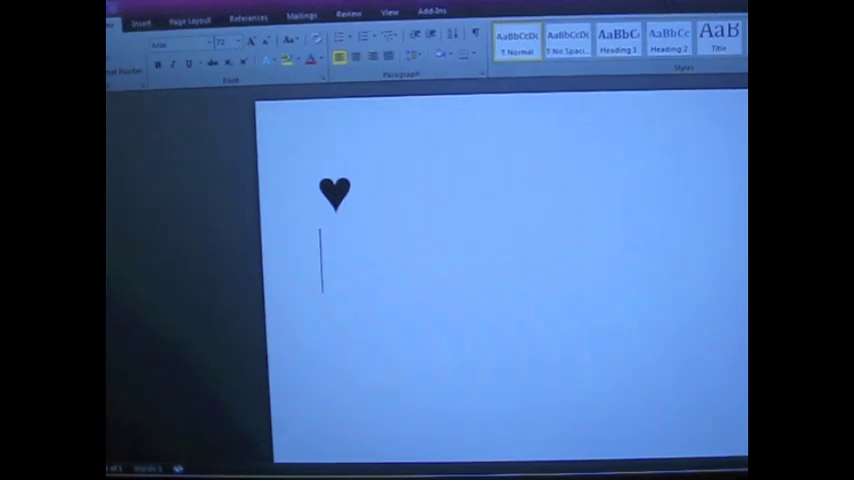